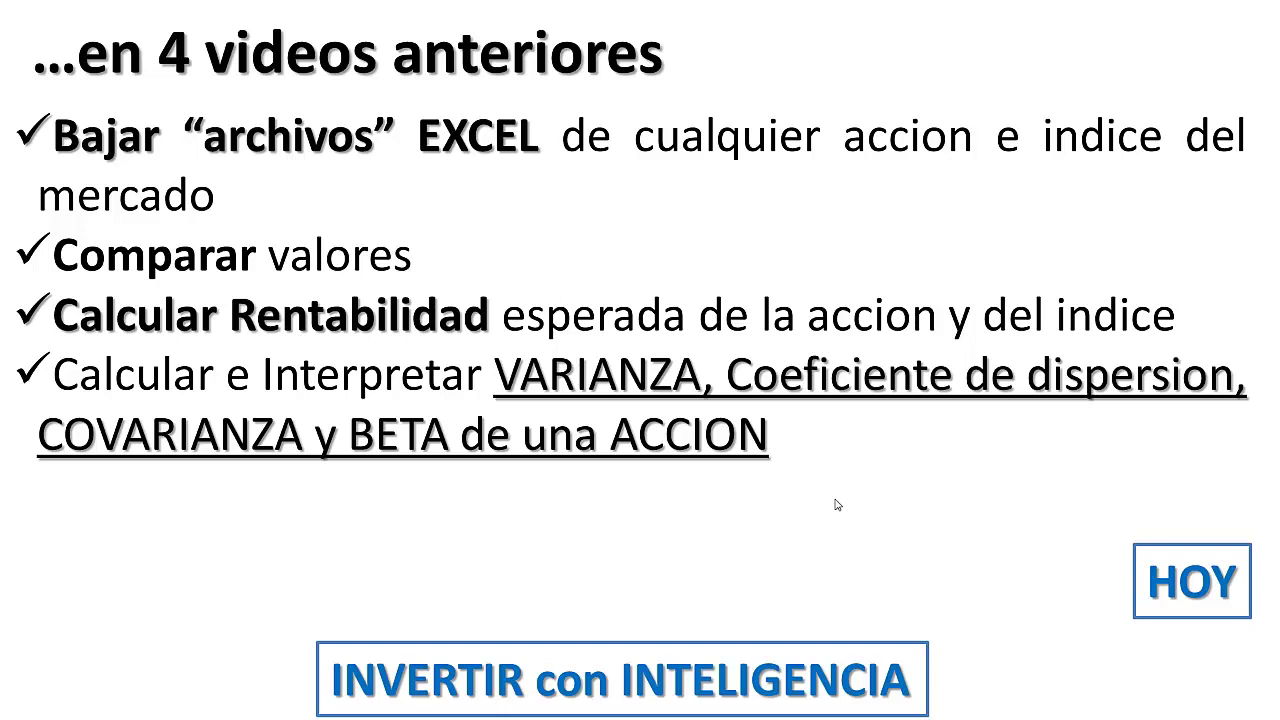
# - Reveal the 'HACER un Grafico de DISPERSION con EXCEL' bullet on the recap slide
pyautogui.click(837, 504)
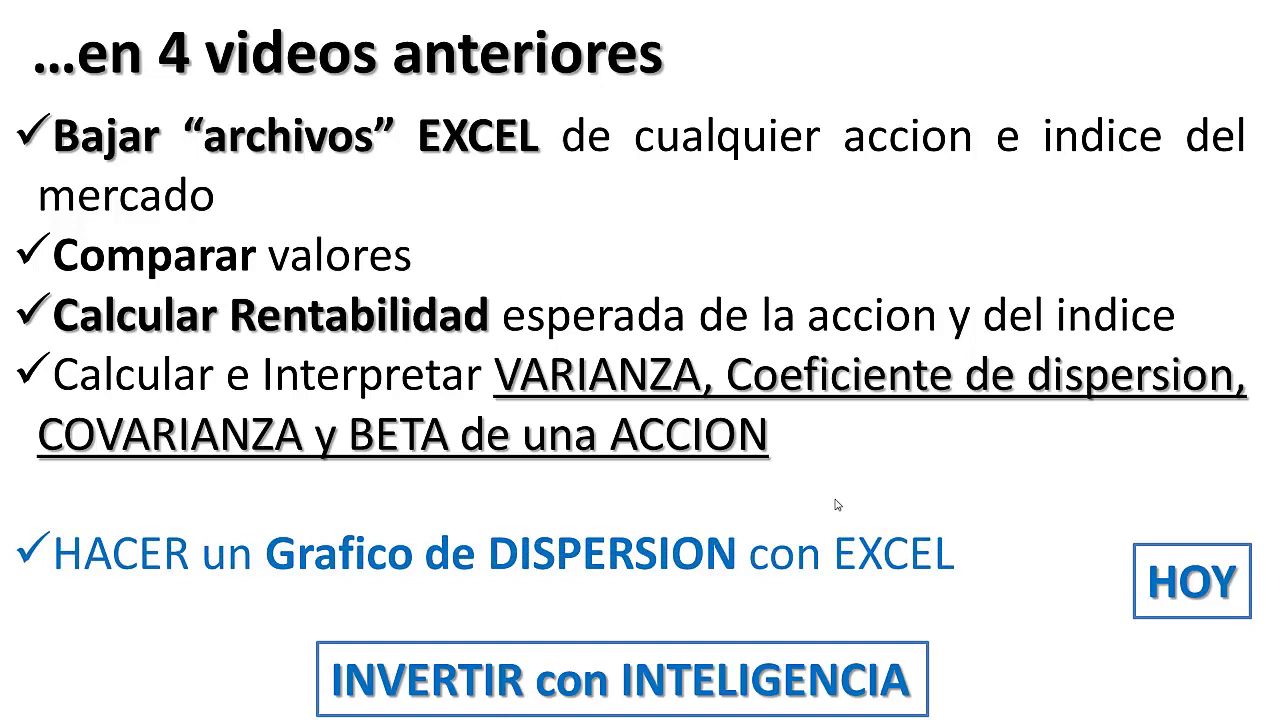
# - Show the 'Interpretacion del mismo' bullet and its arrow on the slide
pyautogui.click(837, 504)
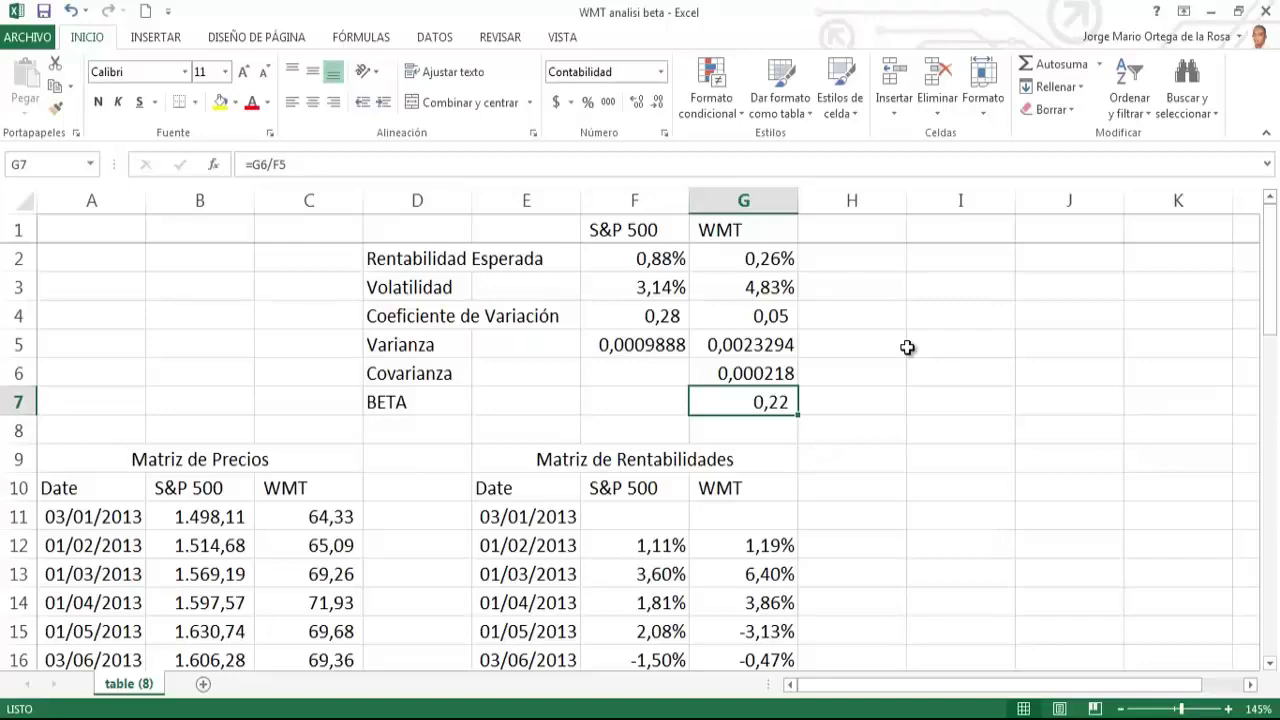
# - Put the S&P 500 and WMT headings in F11:G11 and select F11:G49
pyautogui.moveTo(630, 490); pyautogui.dragTo(691, 490)
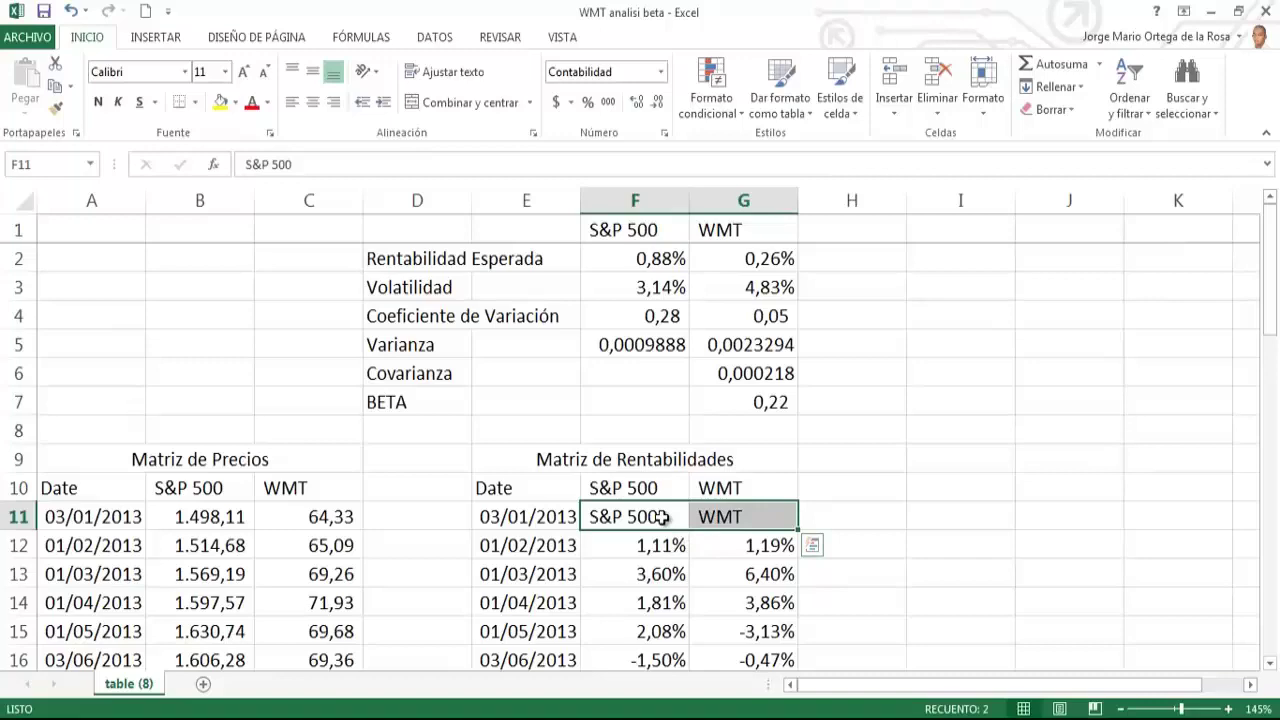
pyautogui.hotkey('ctrl', 'shift', 'Down')
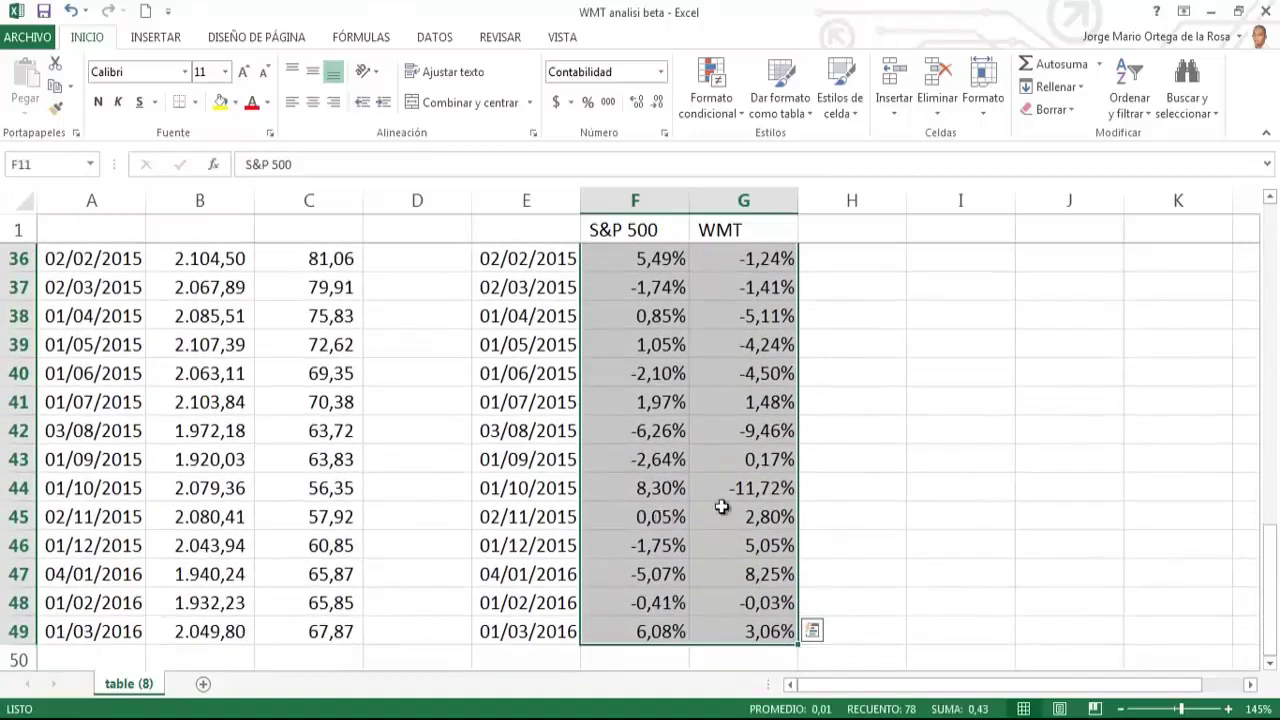
pyautogui.scroll(12, 918, 436)
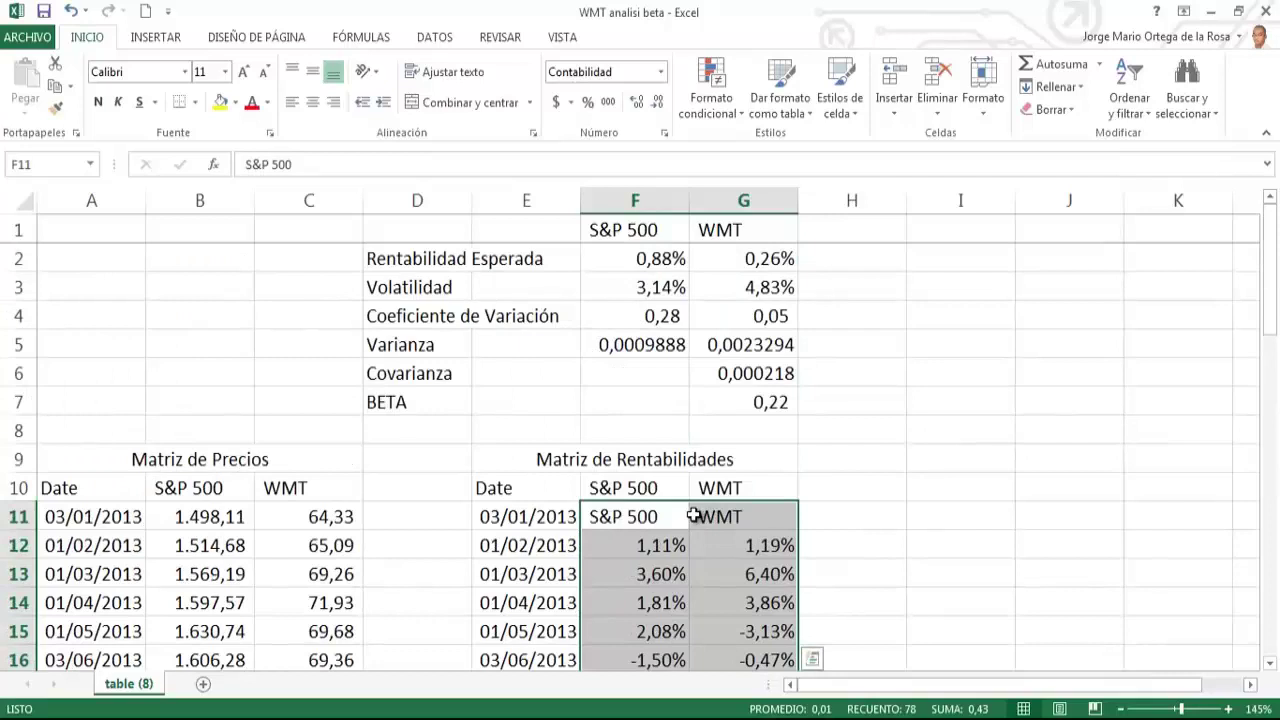
# - Insert the first Dispersión scatter chart from the selected S&P 500 and WMT returns
pyautogui.click(150, 50)
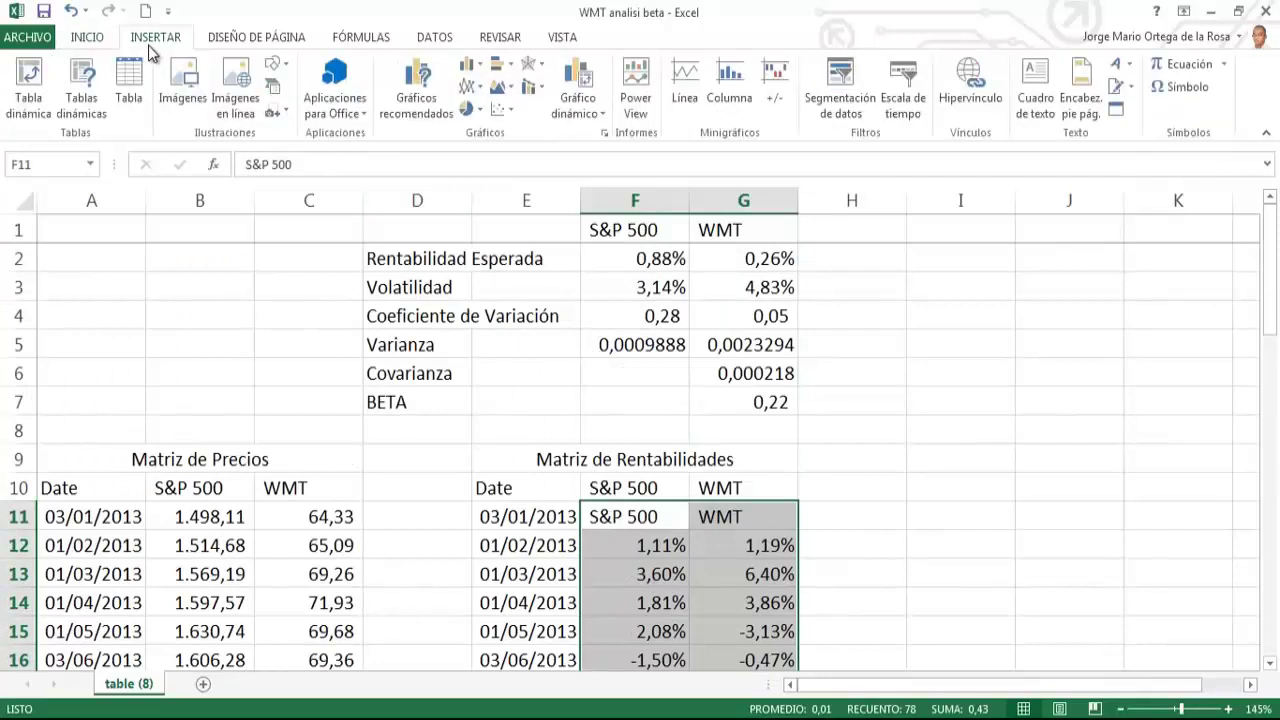
pyautogui.click(506, 117)
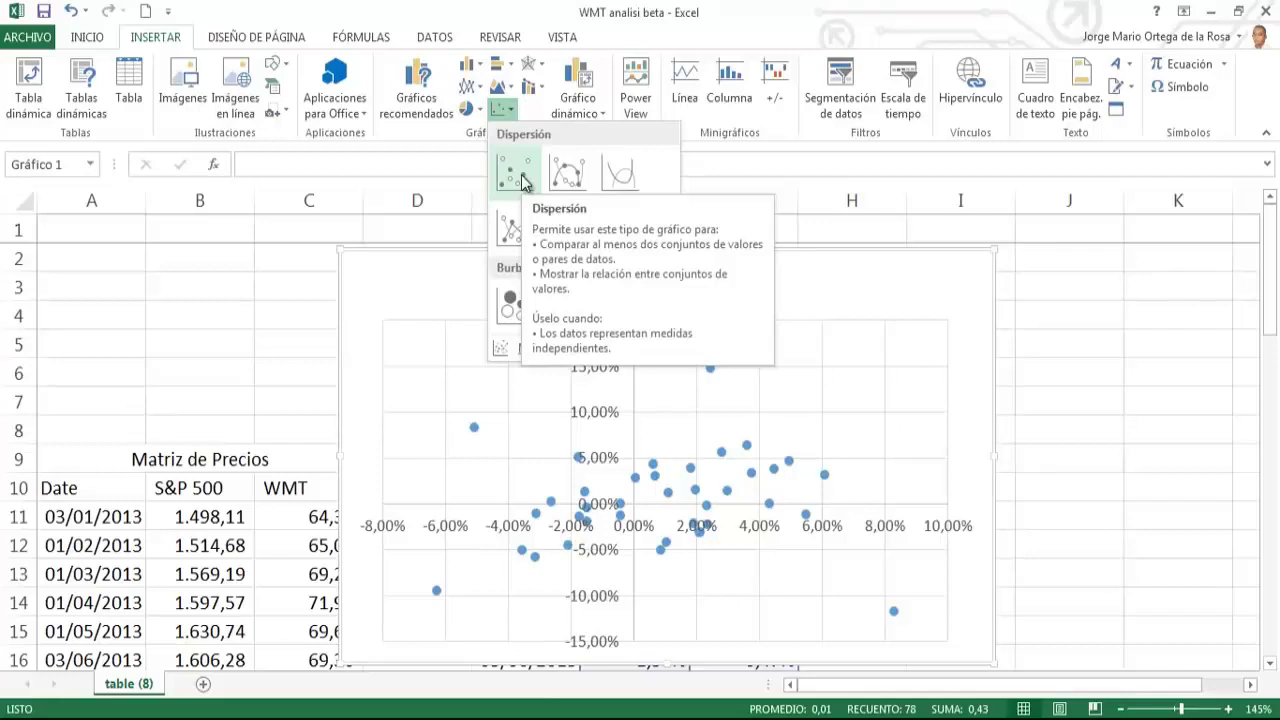
pyautogui.click(518, 174)
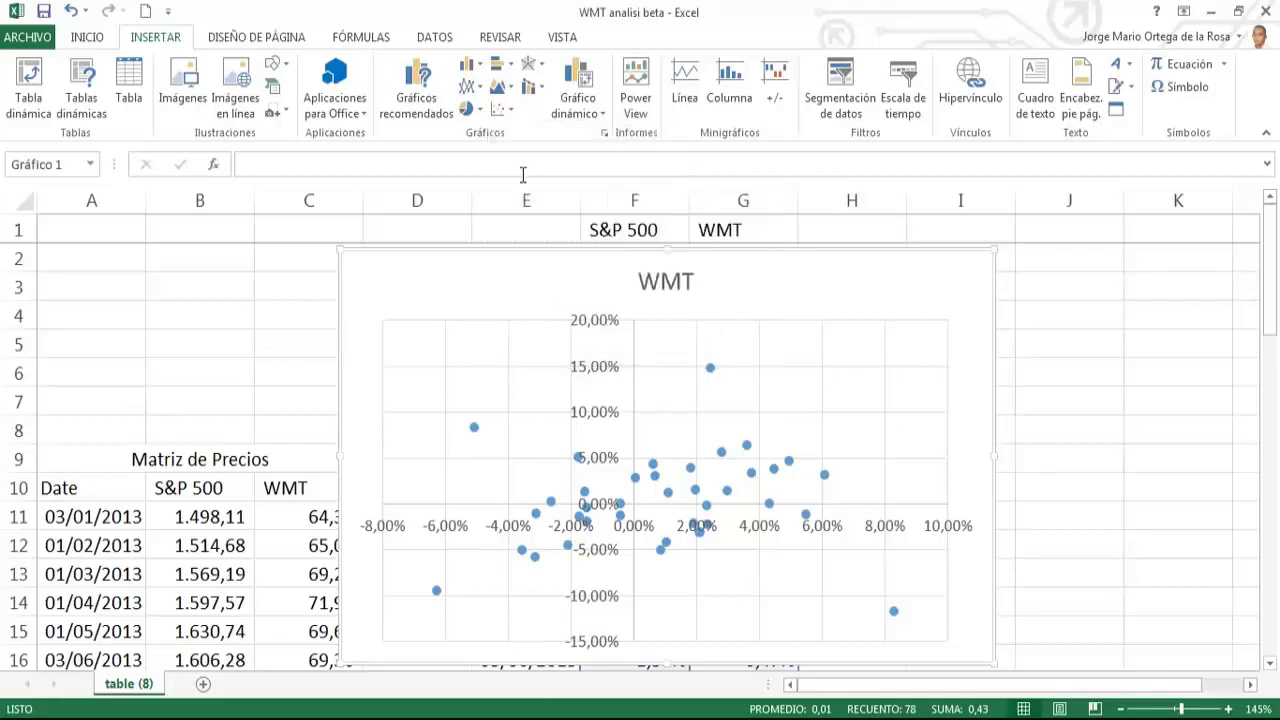
# - Move the WMT scatter chart onto a new chart sheet, Gráfico1
pyautogui.rightClick(903, 289)
pyautogui.click(866, 283)
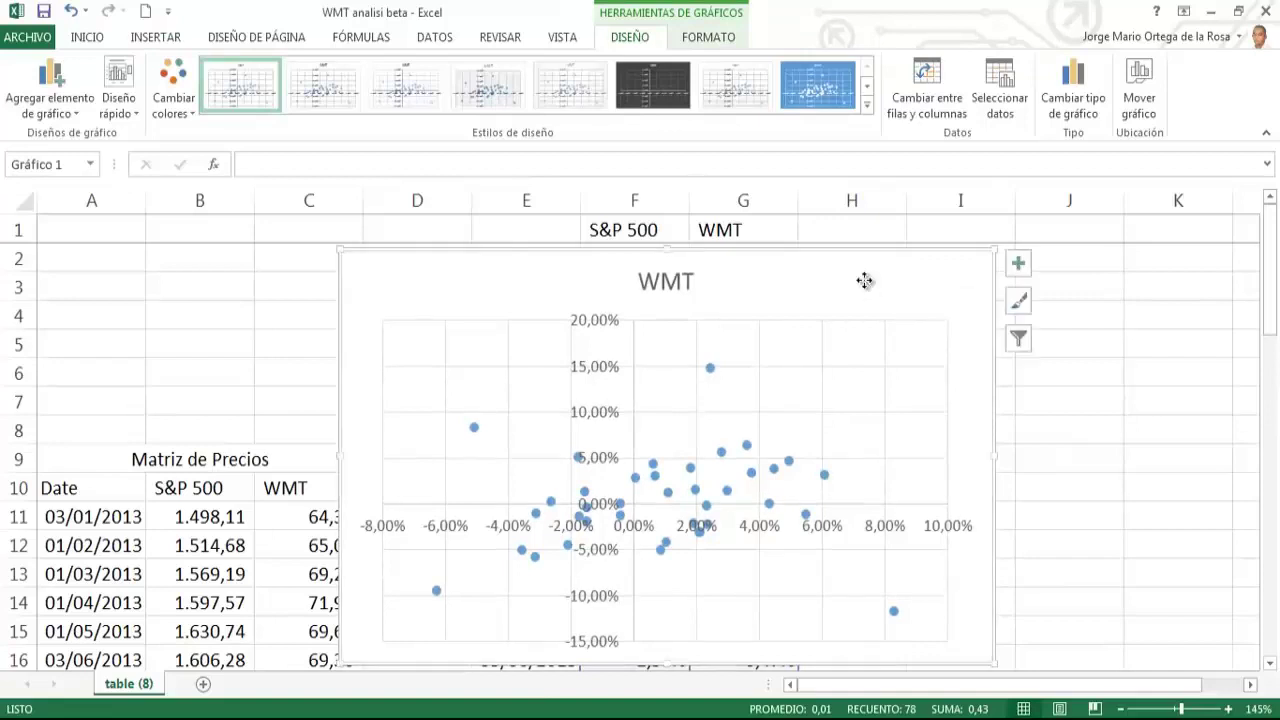
pyautogui.rightClick(864, 280)
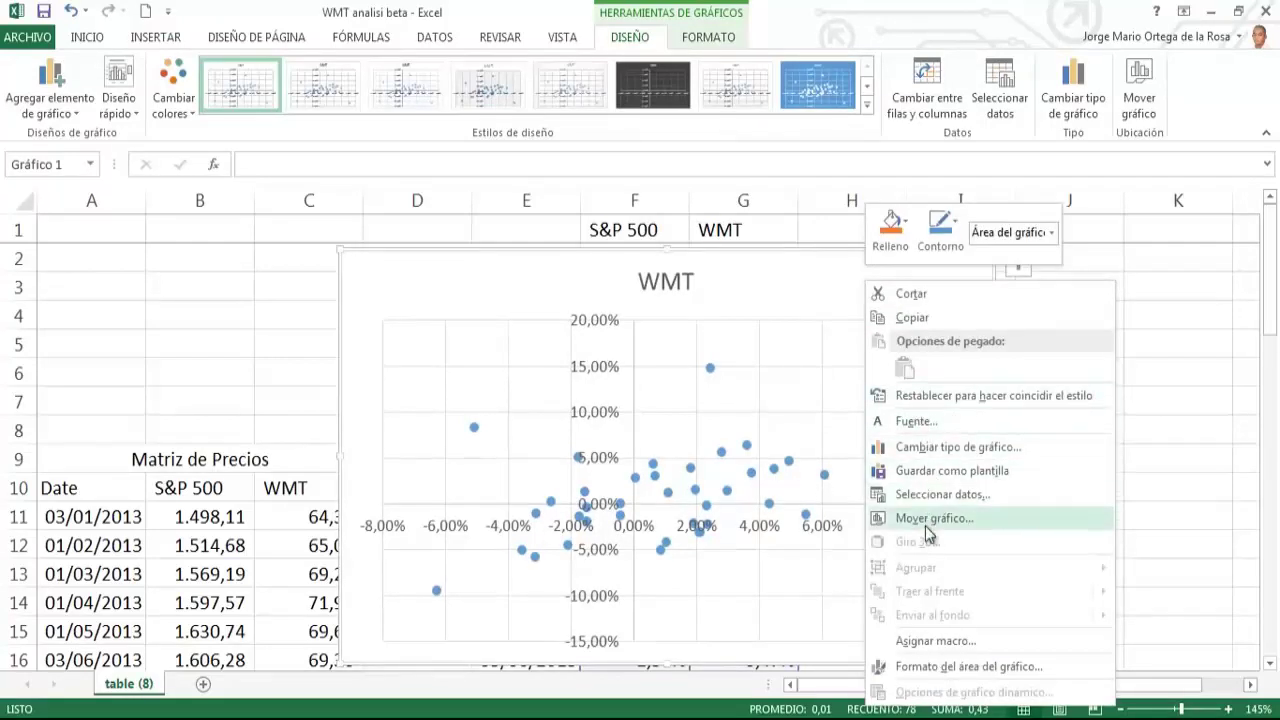
pyautogui.click(925, 522)
pyautogui.click(798, 493)
pyautogui.click(1007, 592)
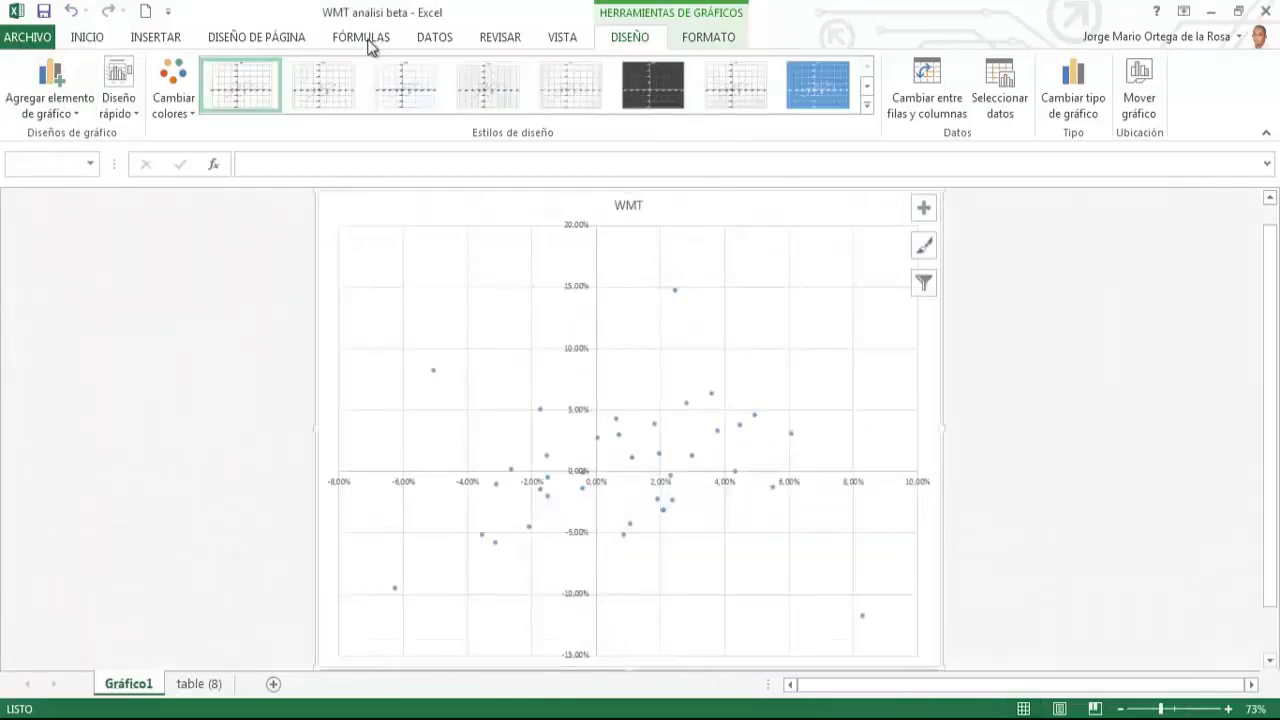
# - Collapse the ribbon and increase the chart's font size by two steps
pyautogui.doubleClick(645, 44)
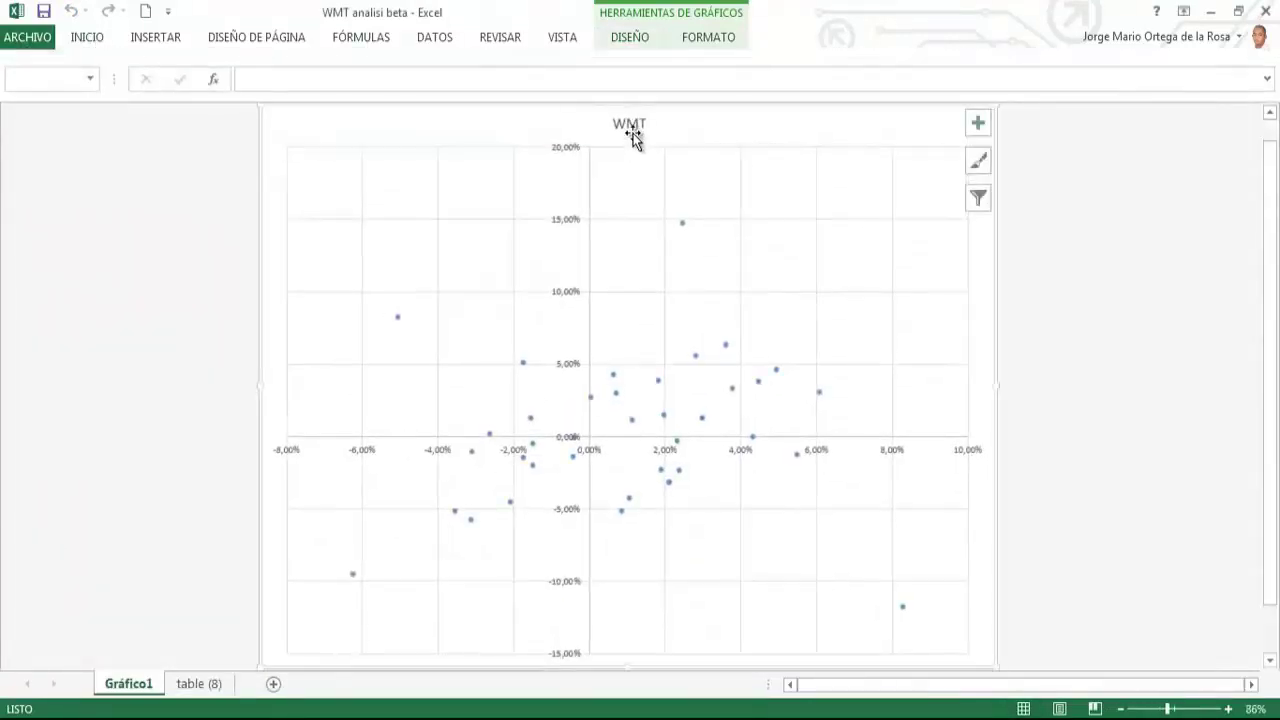
pyautogui.click(597, 105)
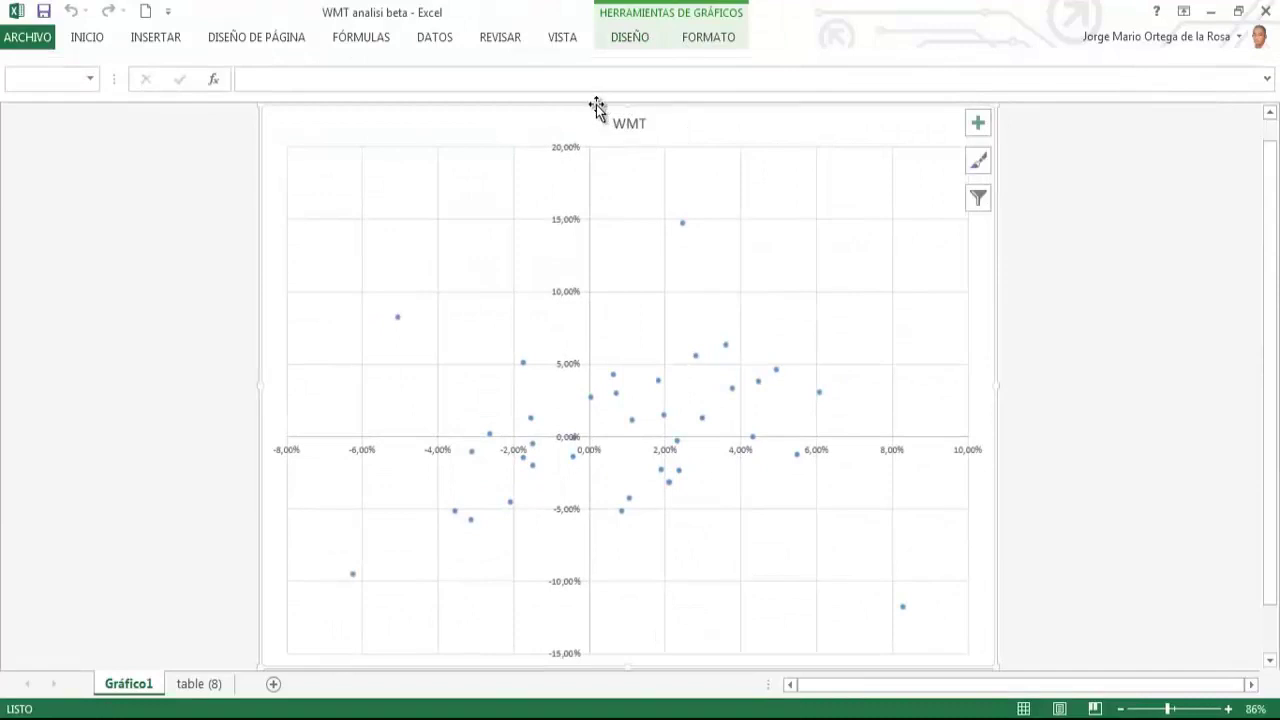
pyautogui.click(92, 36)
pyautogui.click(250, 72)
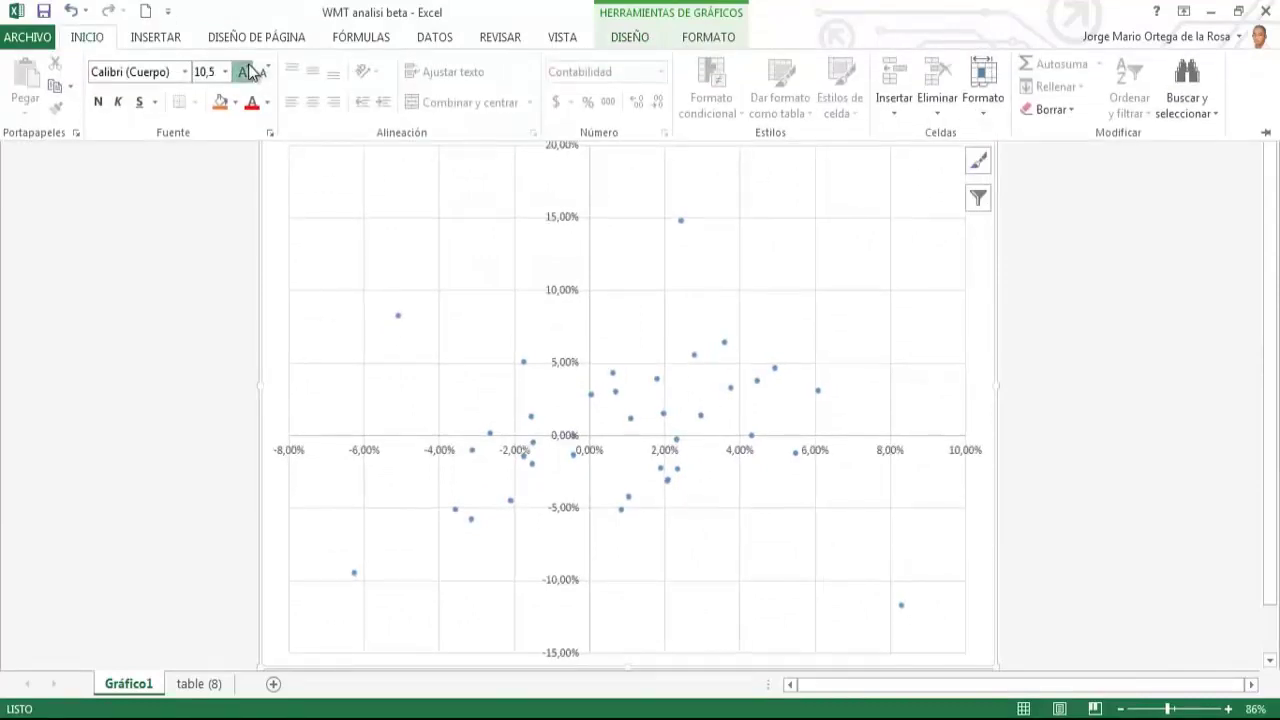
pyautogui.click(250, 72)
pyautogui.click(1010, 318)
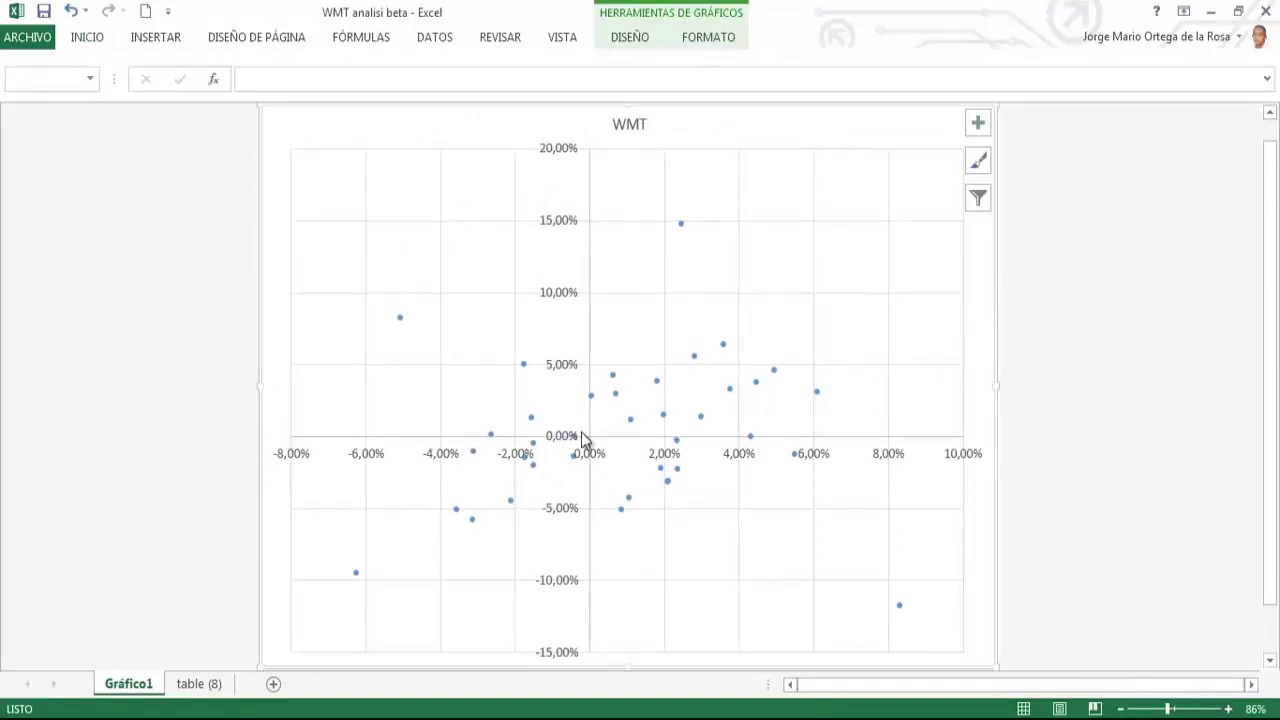
pyautogui.moveTo(582, 432)
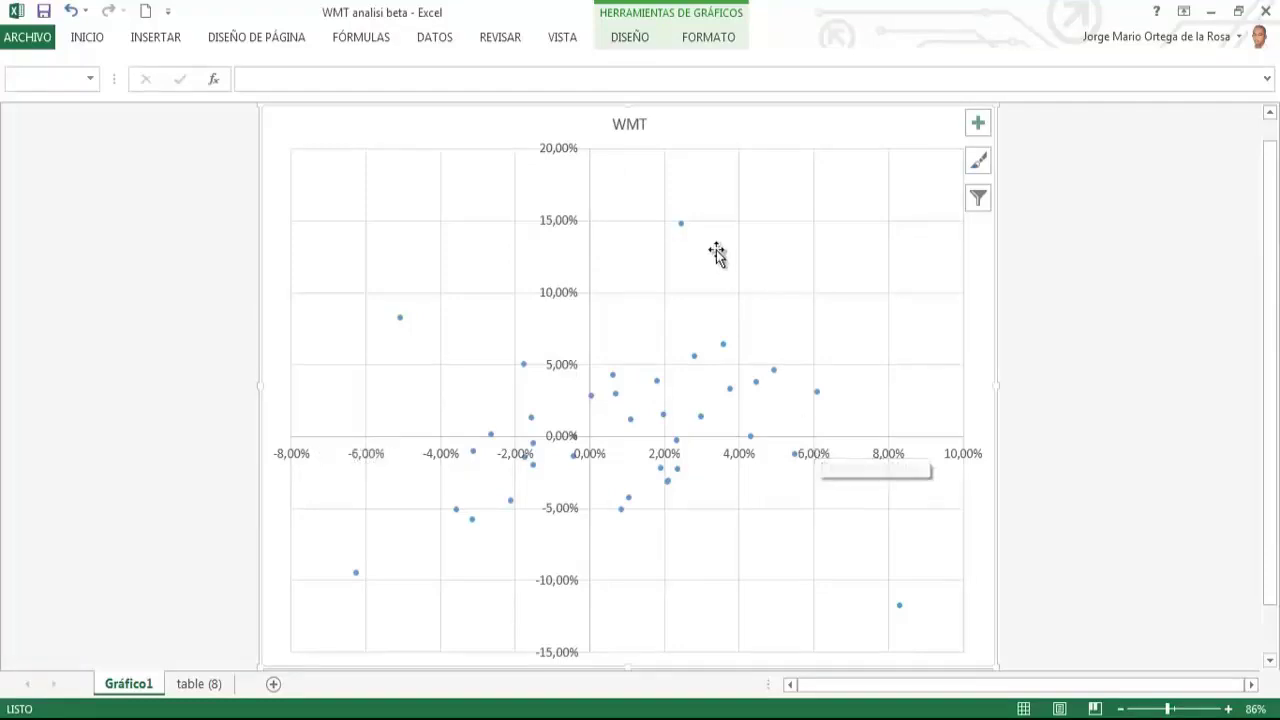
pyautogui.moveTo(681, 224)
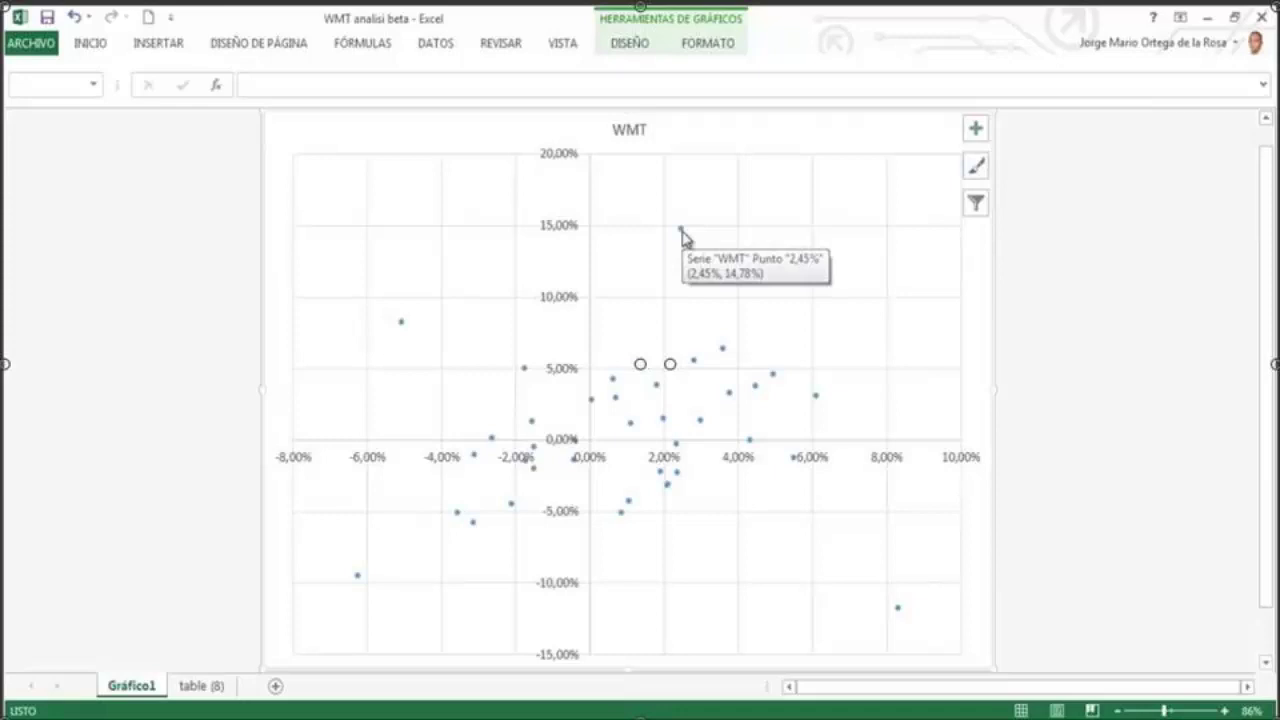
pyautogui.click(681, 230)
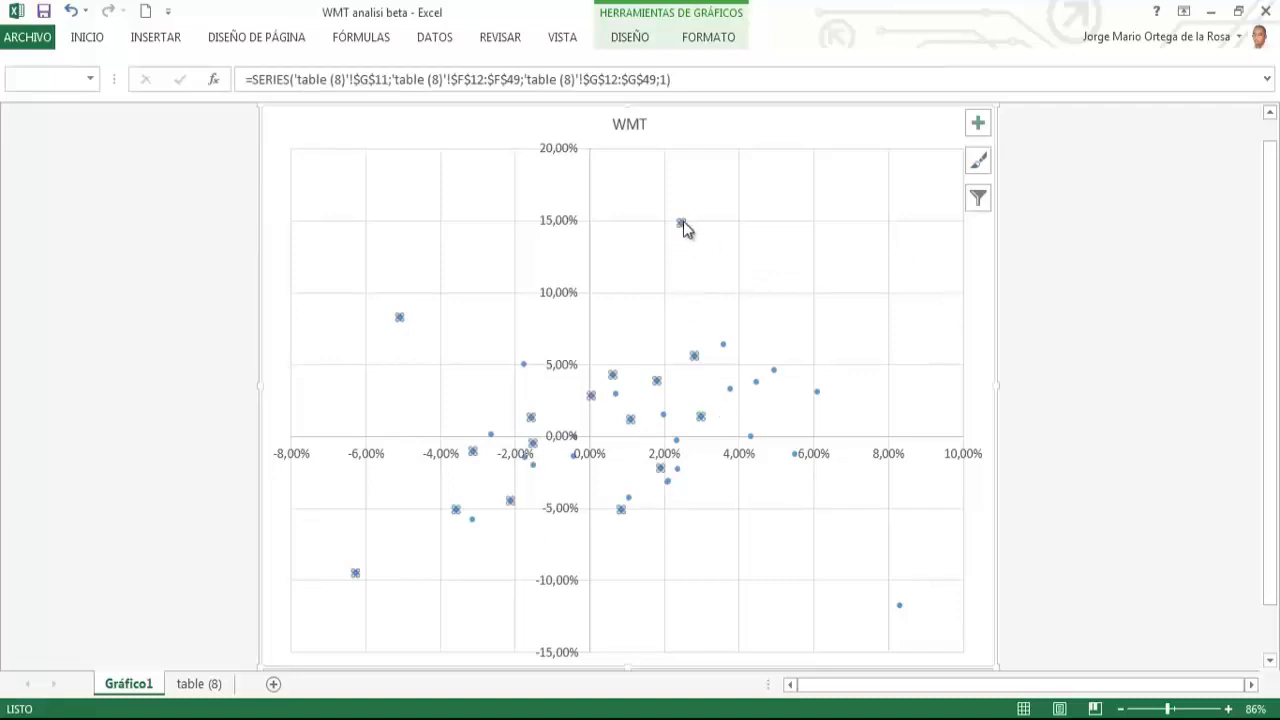
pyautogui.moveTo(682, 220)
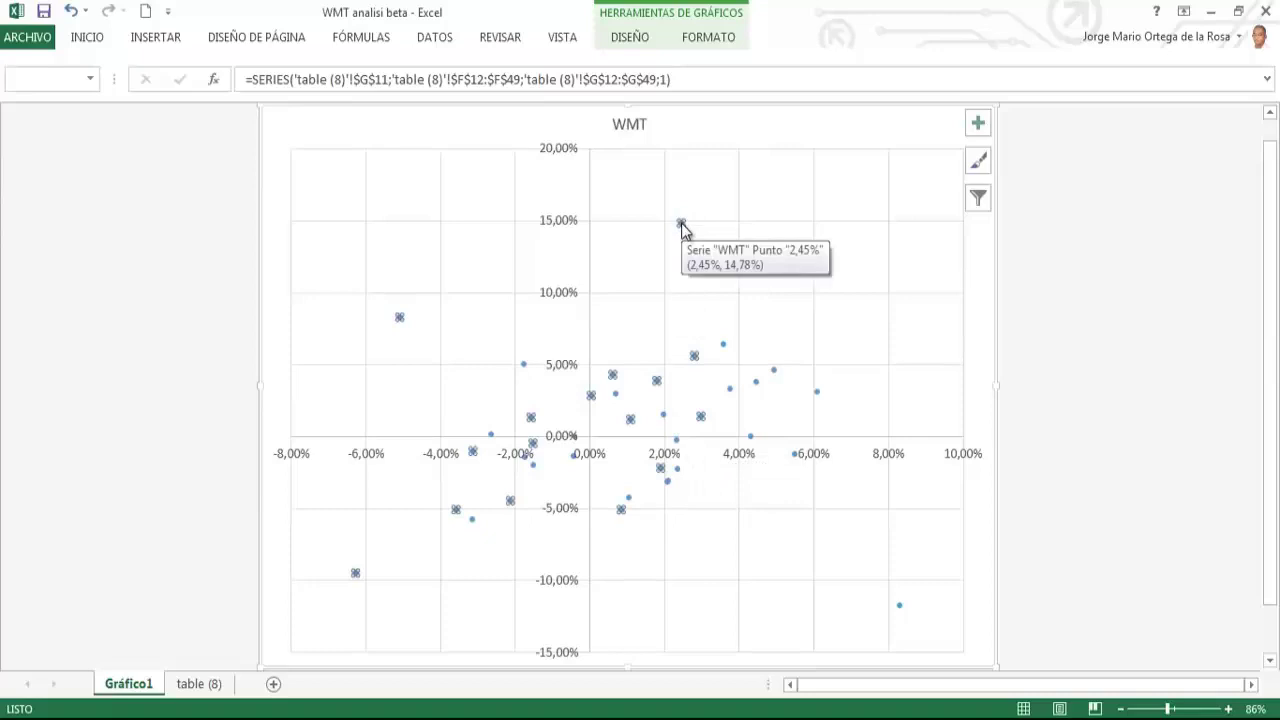
# - Add a linear trendline to the WMT series displaying y = 0,2205x + 0,0006
pyautogui.rightClick(703, 364)
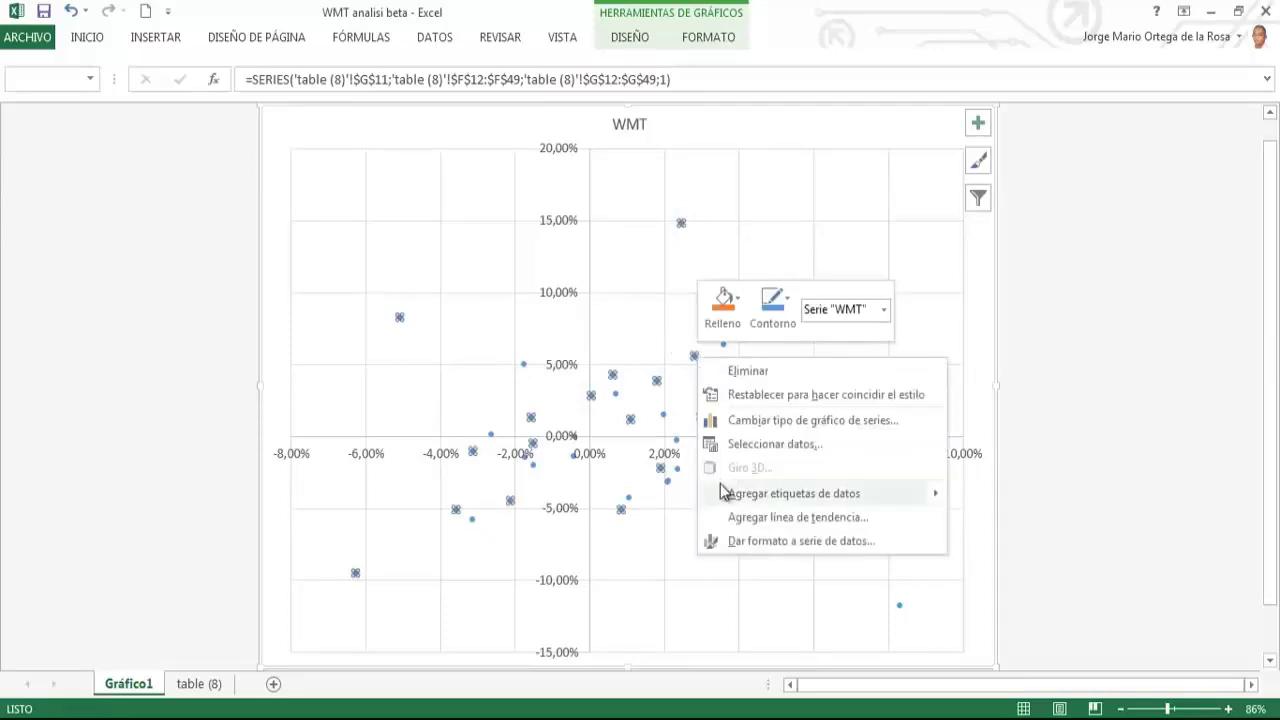
pyautogui.click(760, 518)
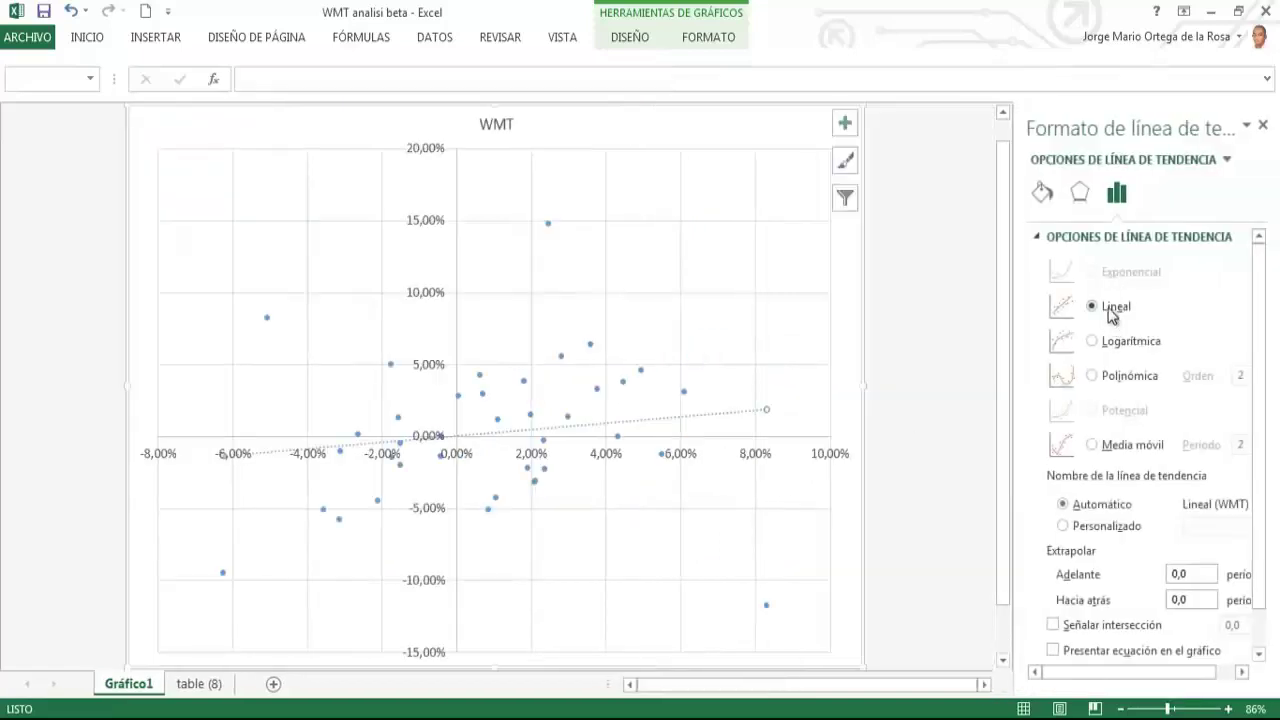
pyautogui.scroll(-1, 1250, 400)
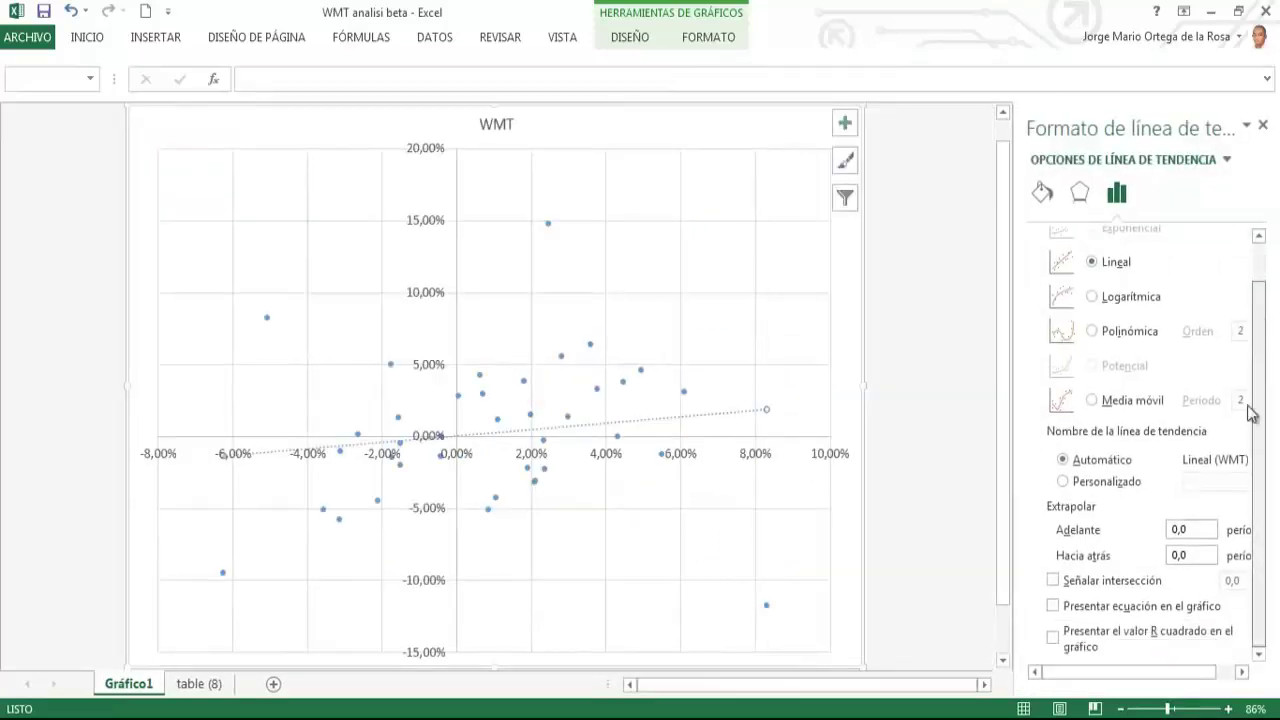
pyautogui.click(1066, 607)
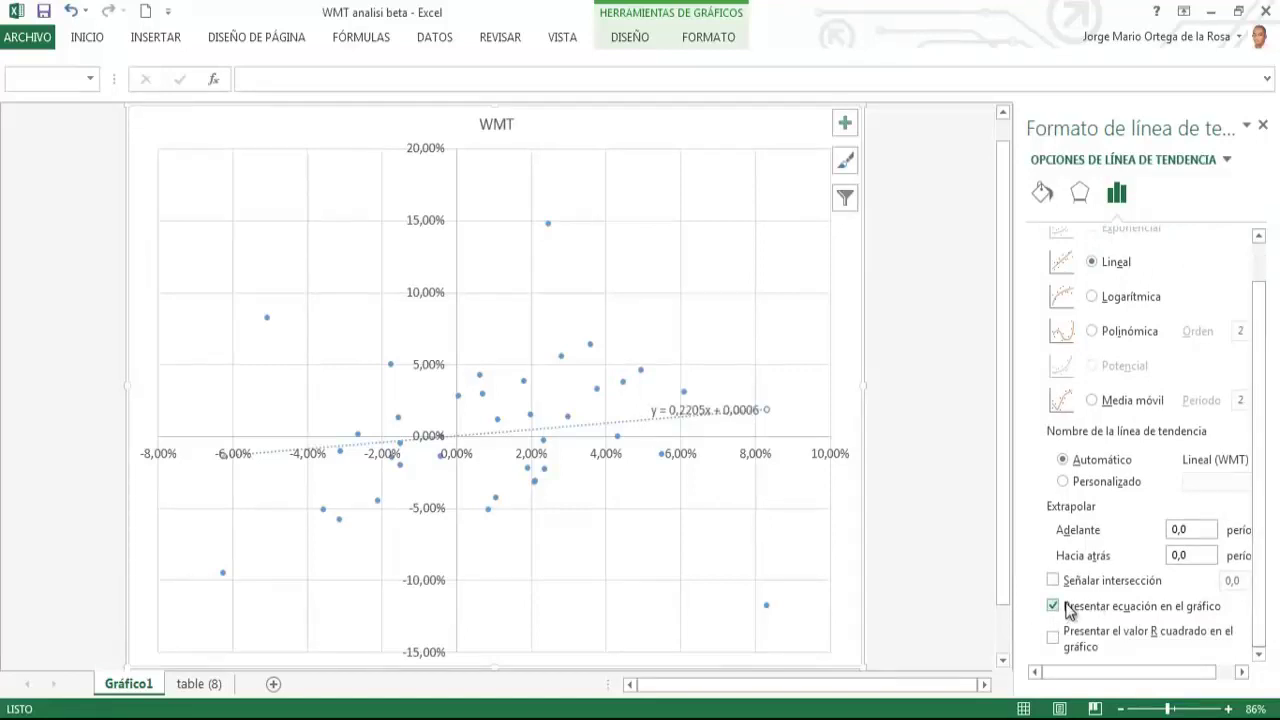
pyautogui.click(745, 412)
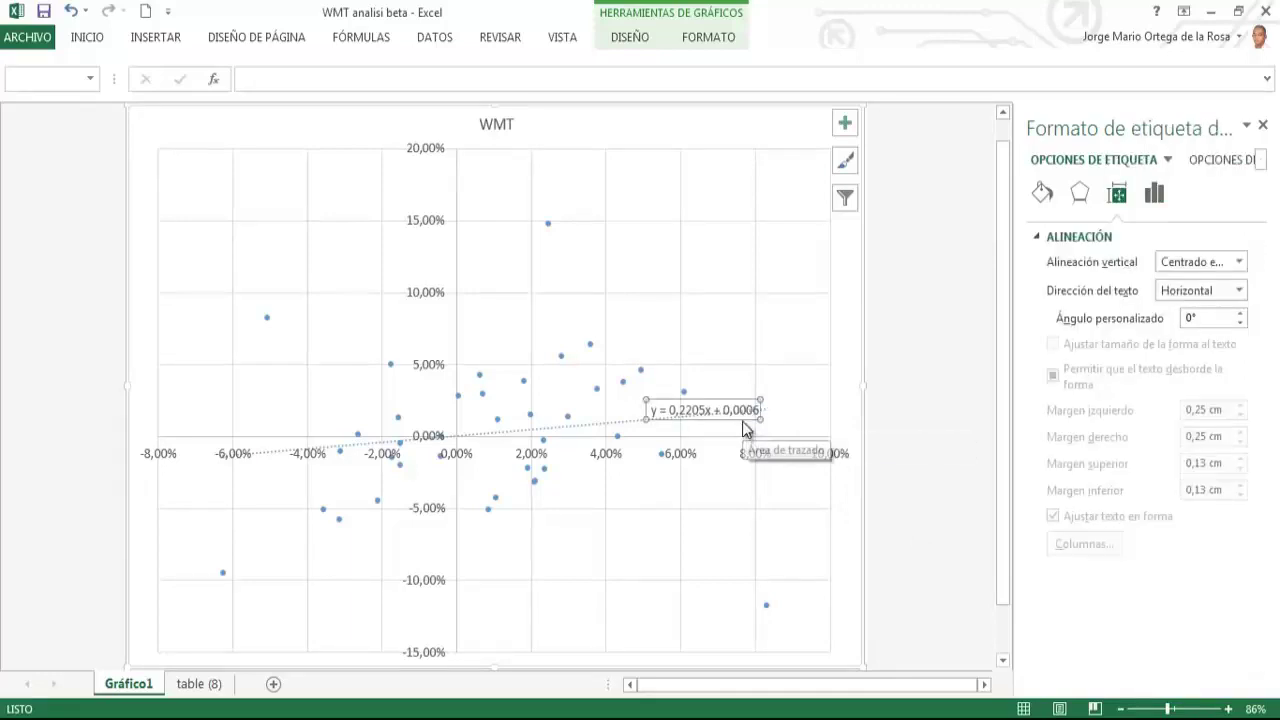
# - Drag the equation label up near the 10% gridline and enlarge it to 18-point text
pyautogui.moveTo(740, 417); pyautogui.dragTo(688, 293)
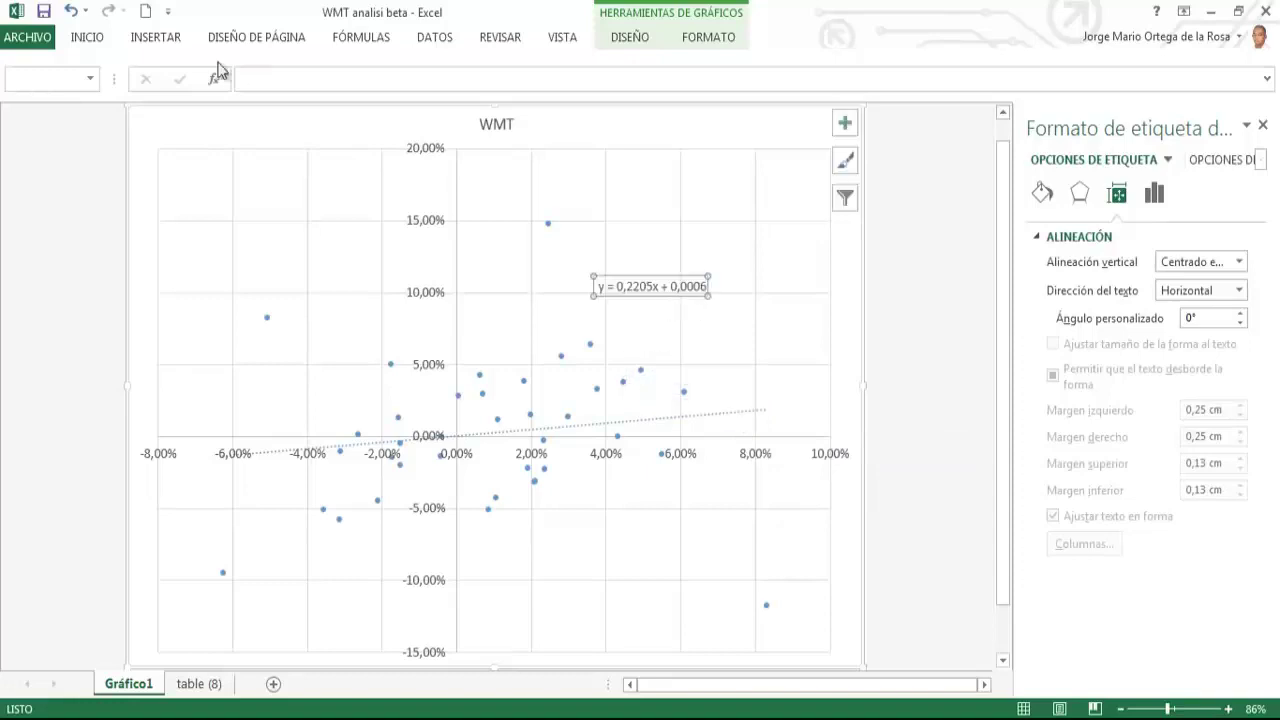
pyautogui.click(80, 40)
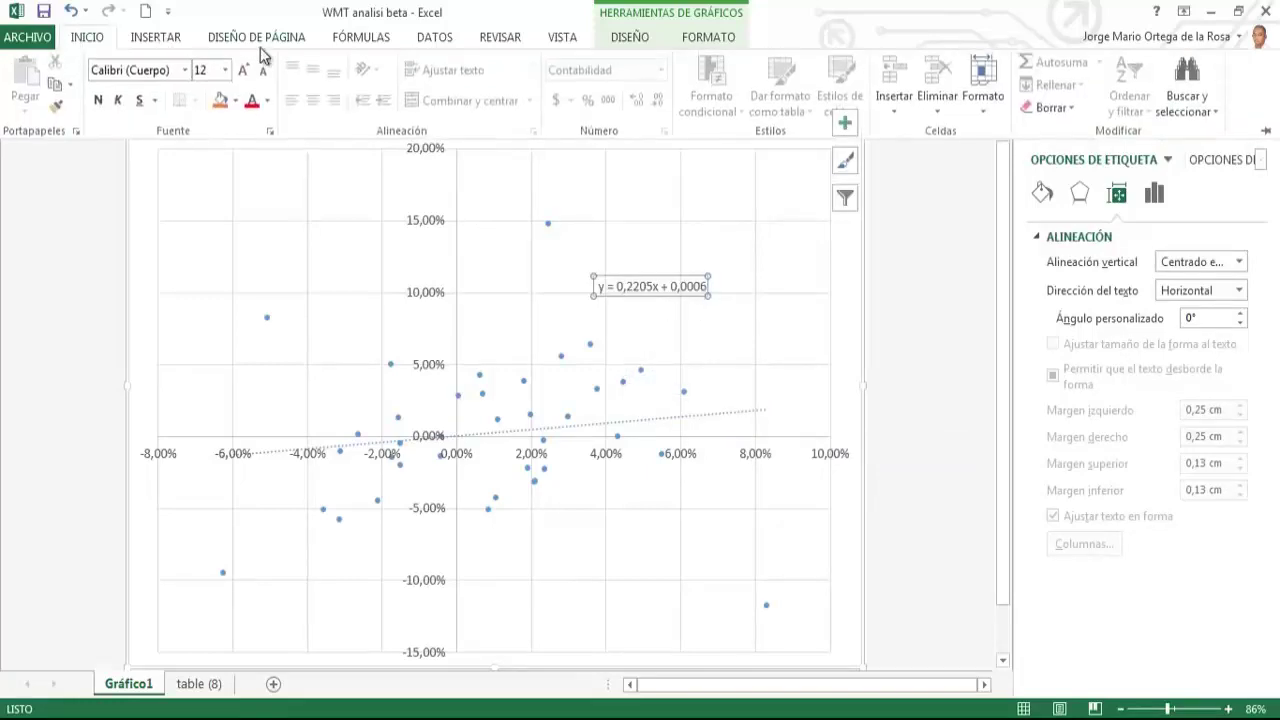
pyautogui.click(243, 70)
pyautogui.click(243, 70)
pyautogui.click(243, 70)
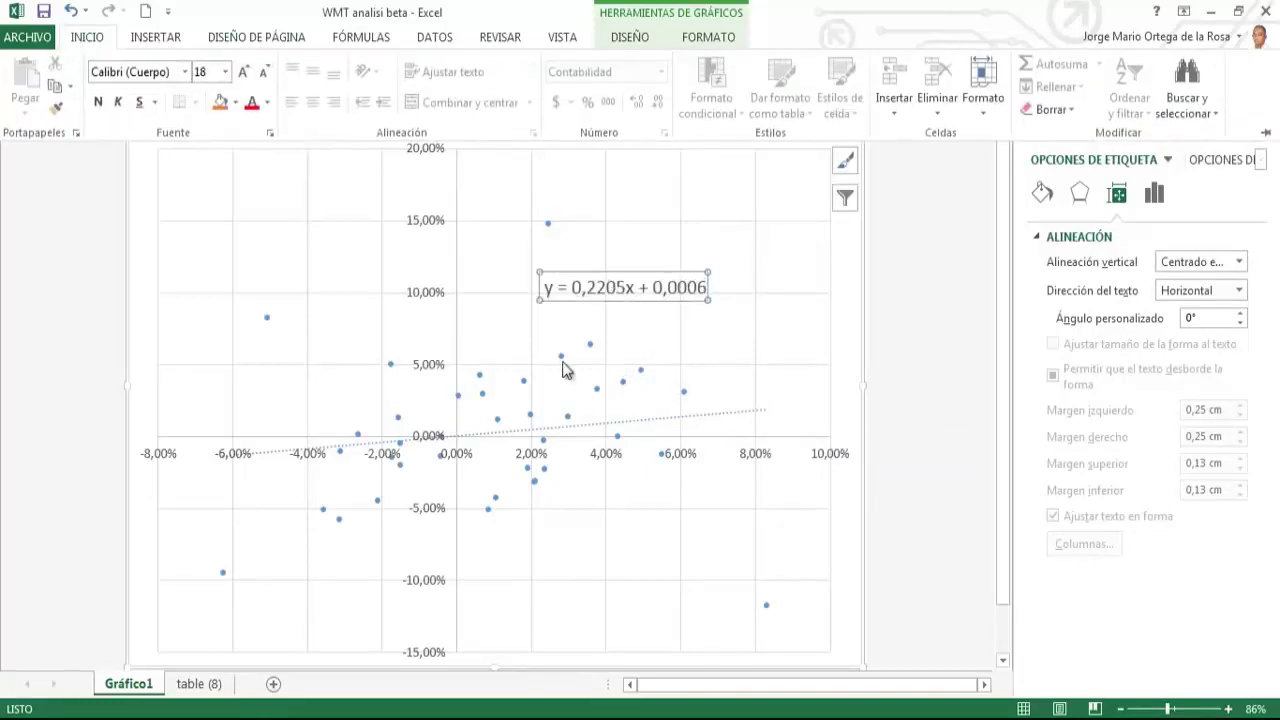